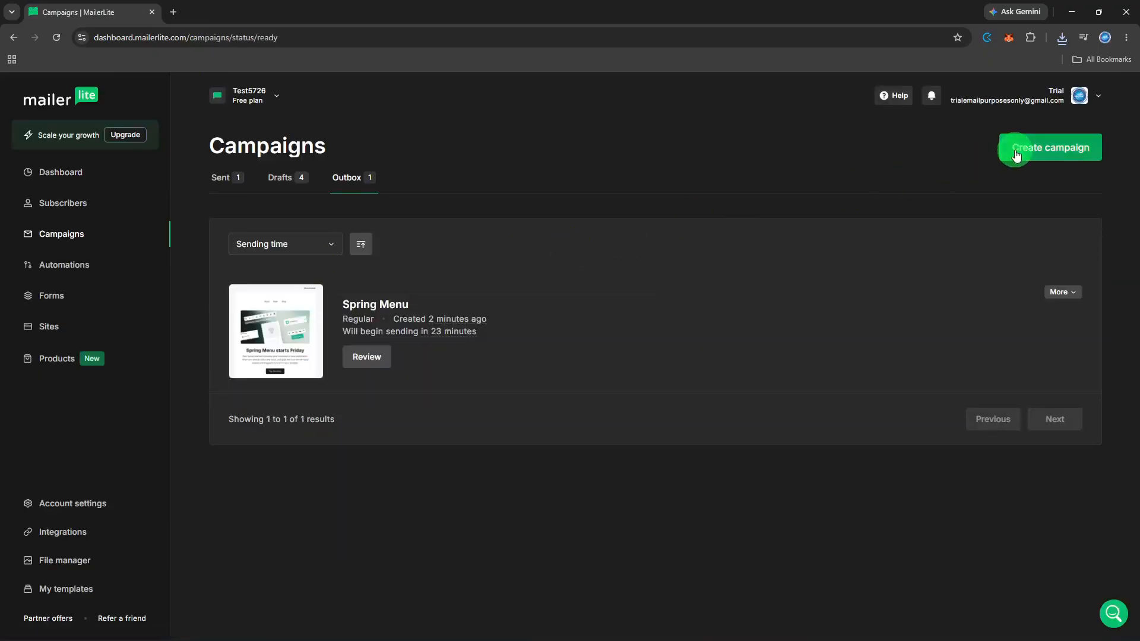
Create a new campaign from scratch using the Drag & drop editor.
click(1017, 148)
click(342, 297)
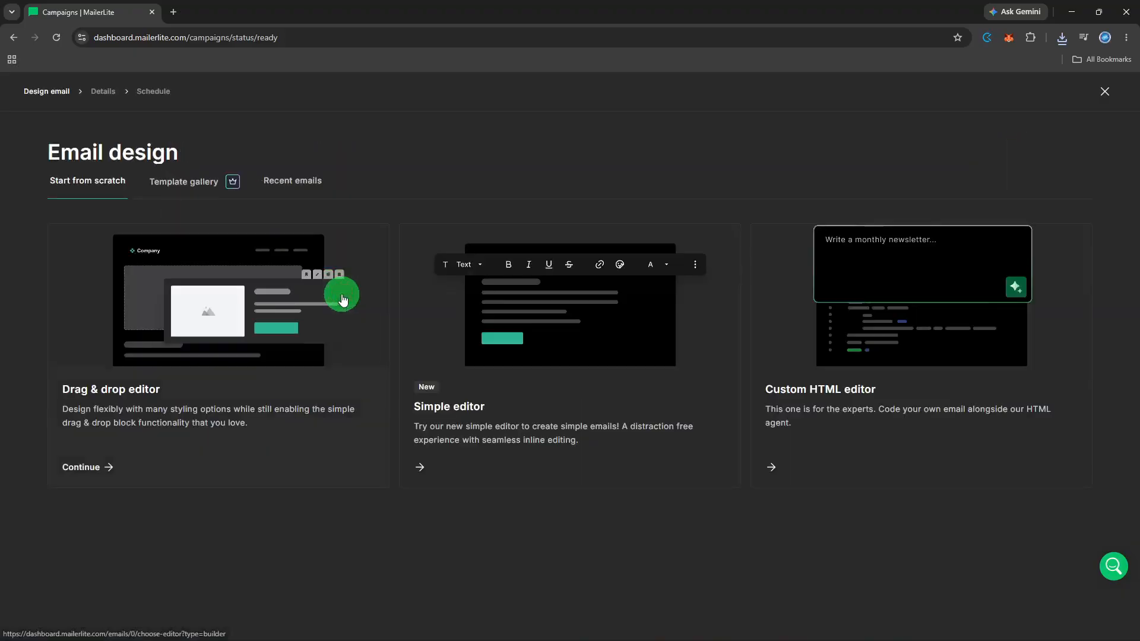
click(343, 298)
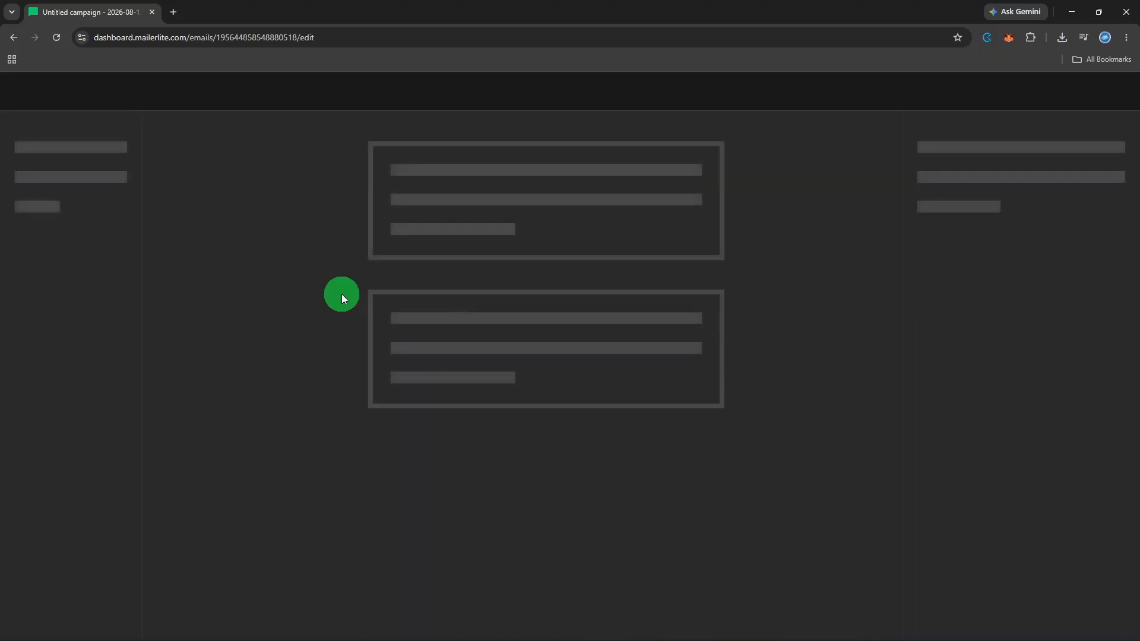
Look over the default email template, including the settings of its hero and footer blocks.
scroll(437, 280, down, 2)
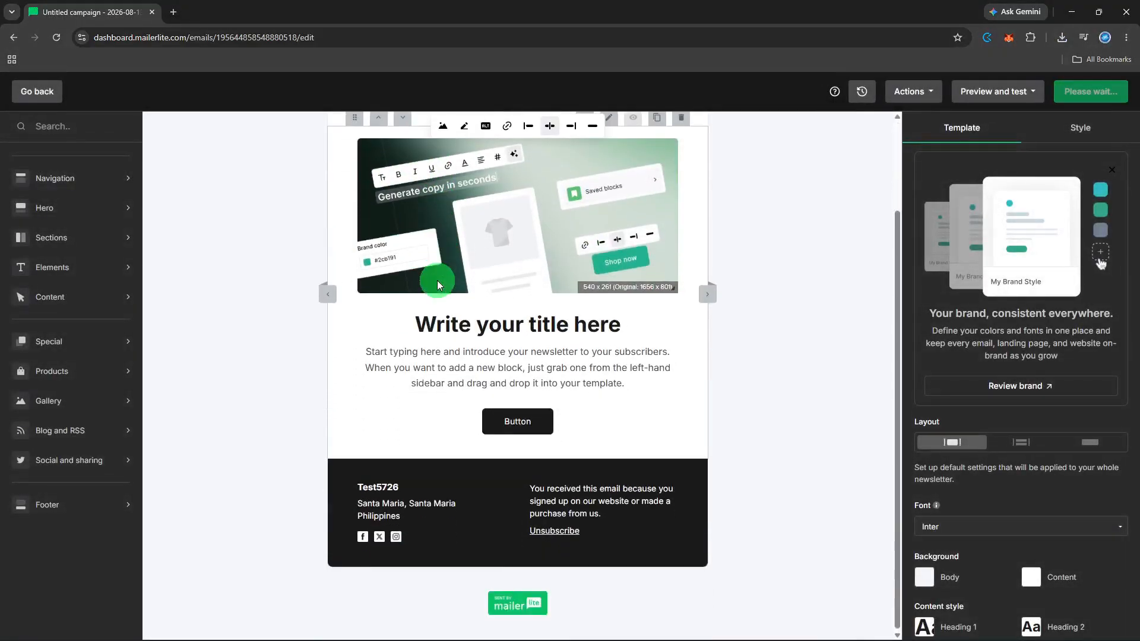
scroll(469, 297, up, 1)
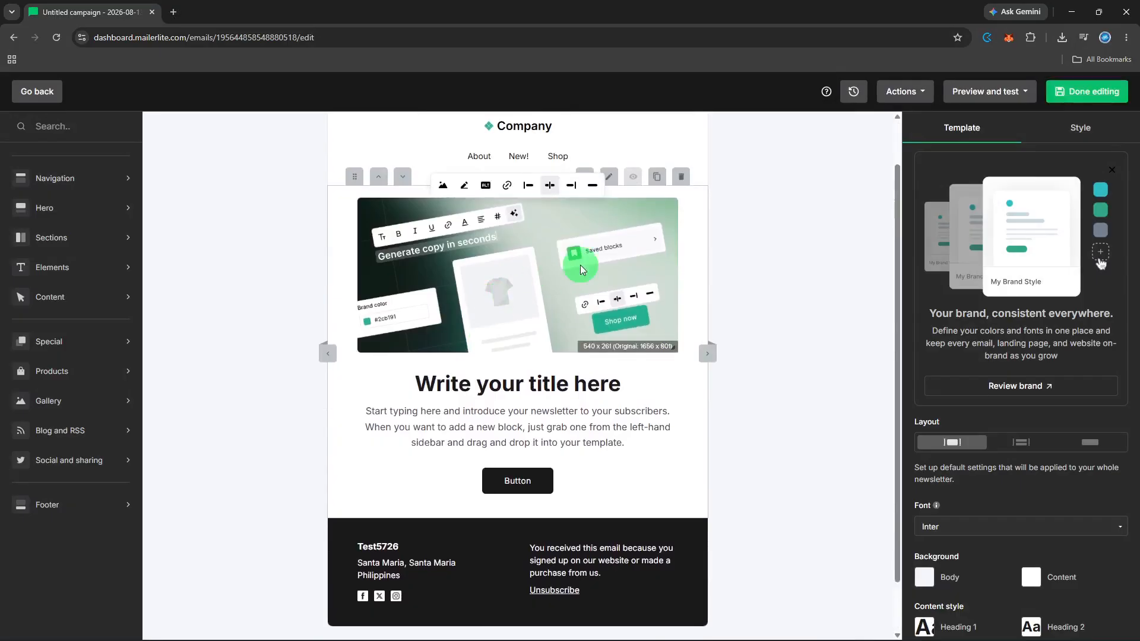
scroll(581, 270, down, 1)
scroll(580, 270, up, 1)
click(580, 265)
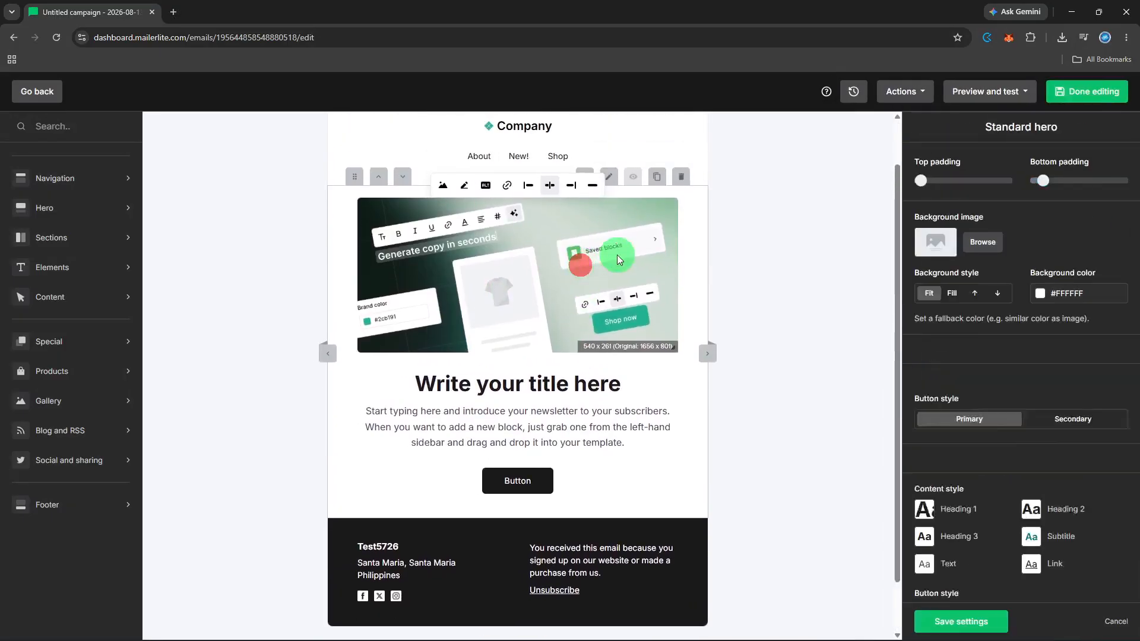
scroll(623, 261, down, 1)
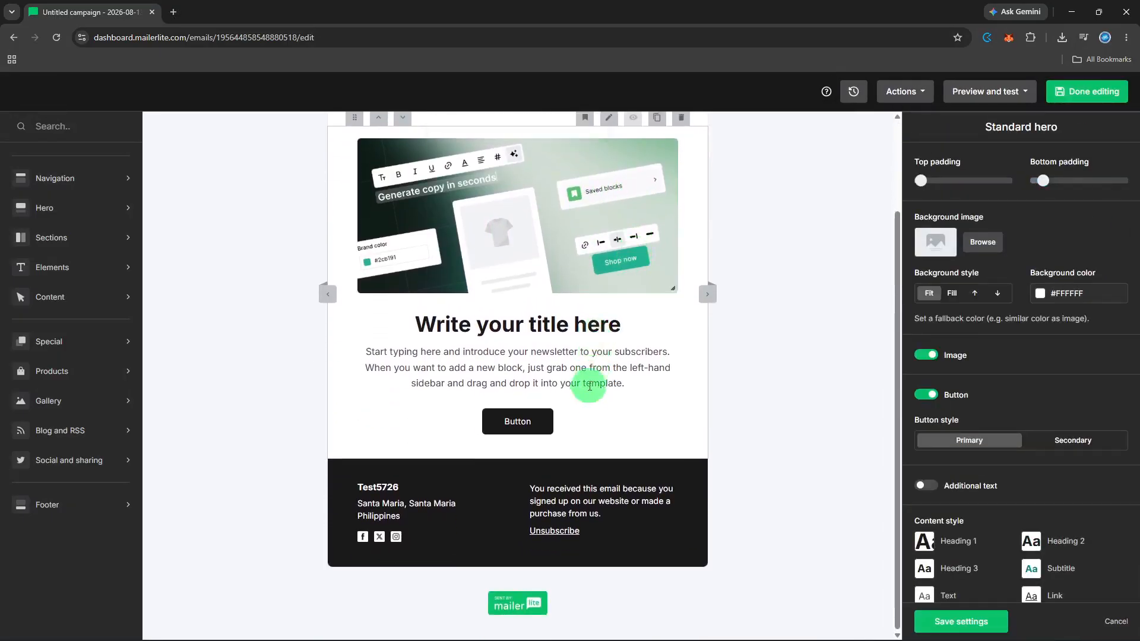
click(579, 468)
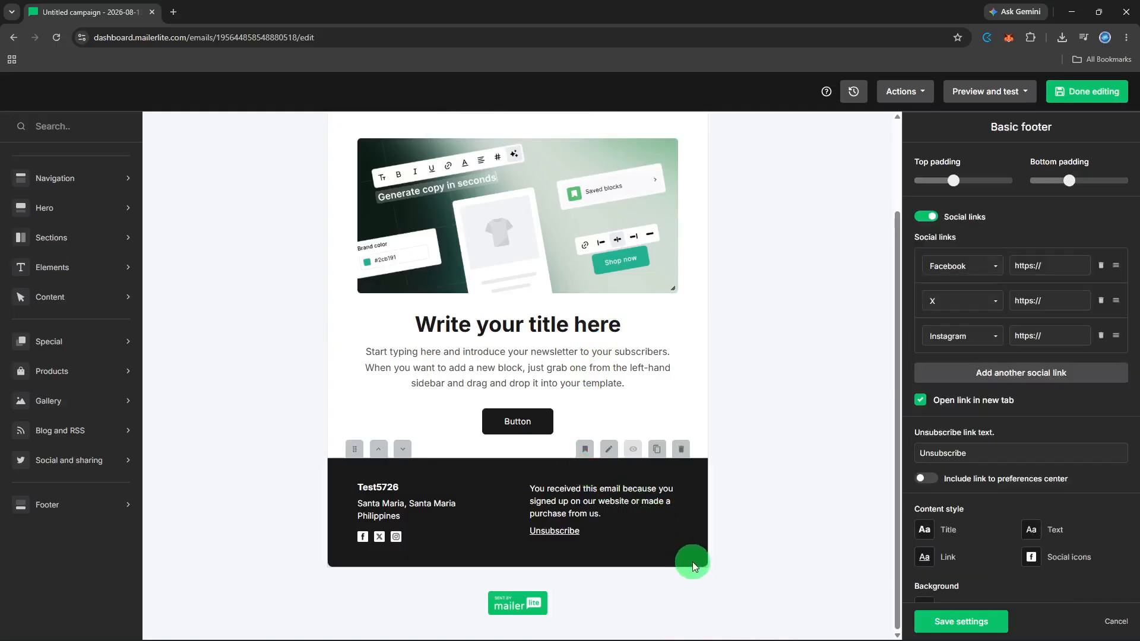
Change the hero button's text to "Read the full post".
click(545, 432)
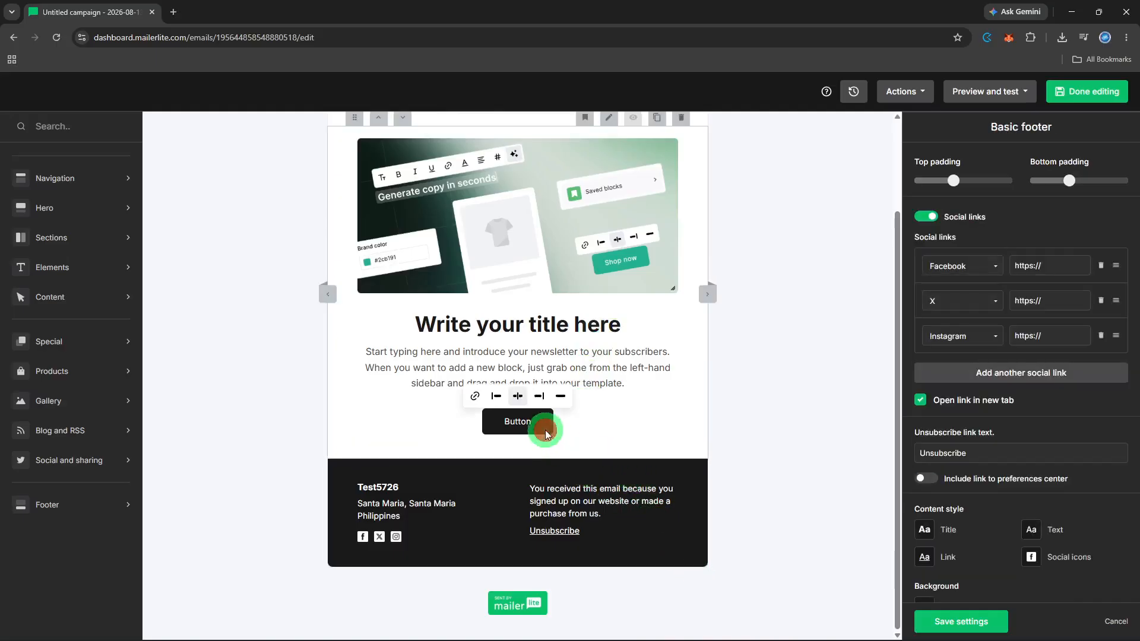
double_click(528, 424)
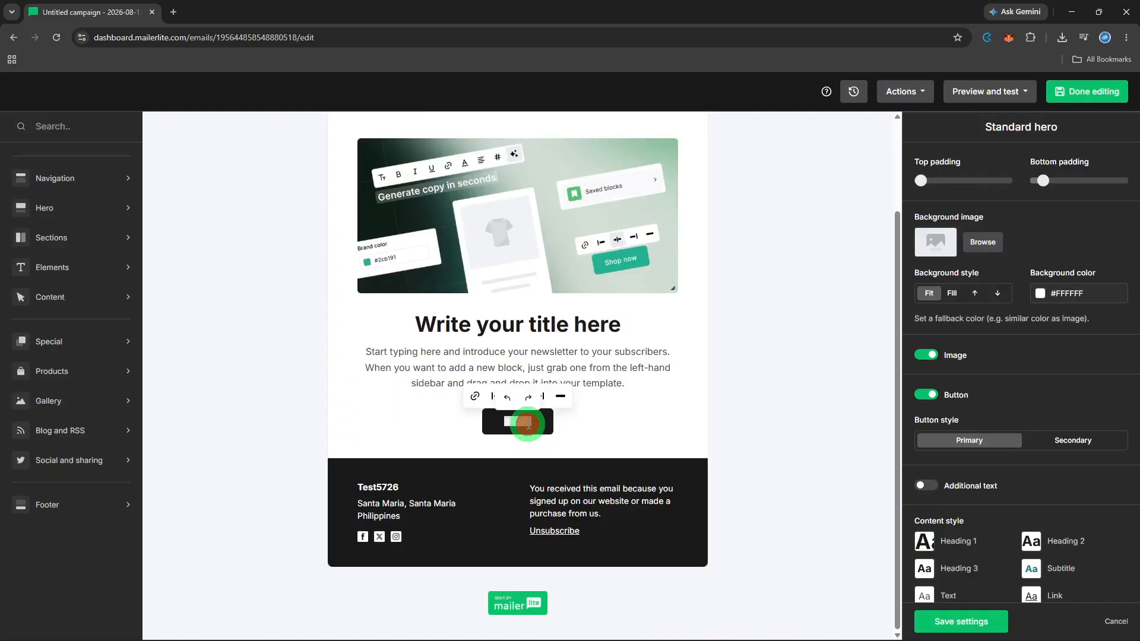
text(Read)
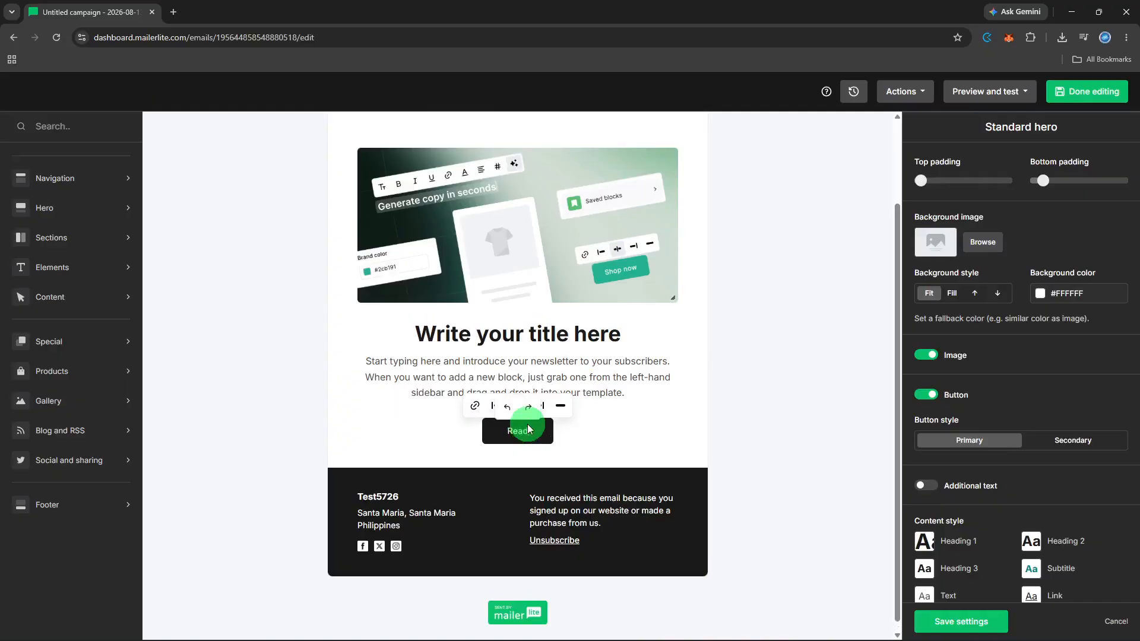
text( more)
key(BackSpace)
key(BackSpace)
key(BackSpace)
text(he first pos)
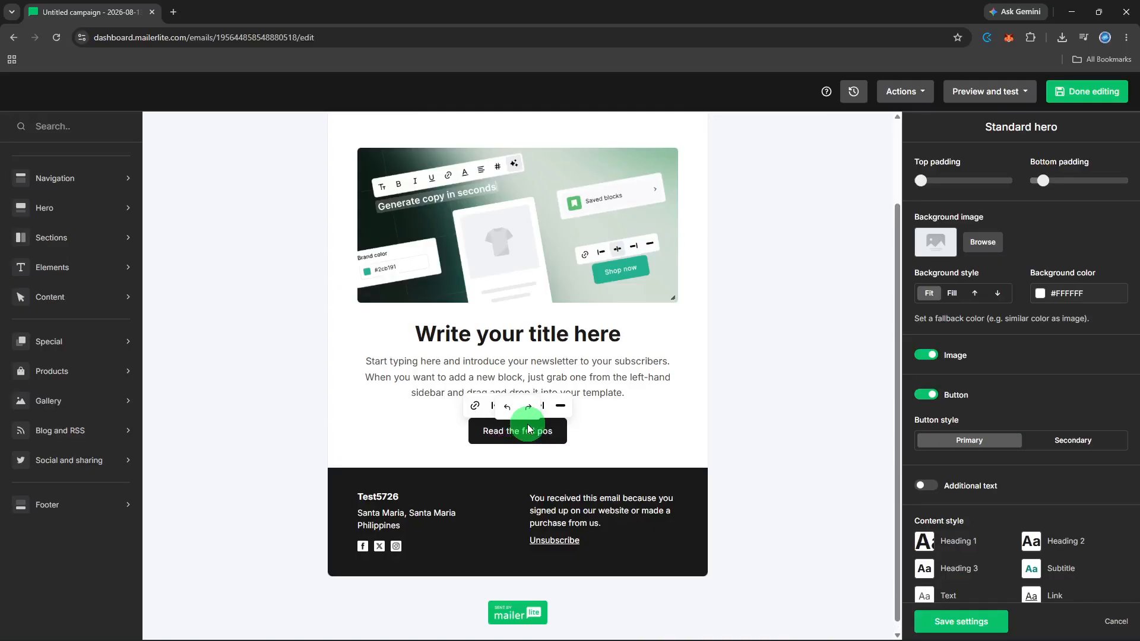
key(BackSpace)
key(BackSpace)
key(BackSpace)
key(BackSpace)
key(BackSpace)
key(BackSpace)
key(BackSpace)
key(BackSpace)
text(ull post)
click(754, 389)
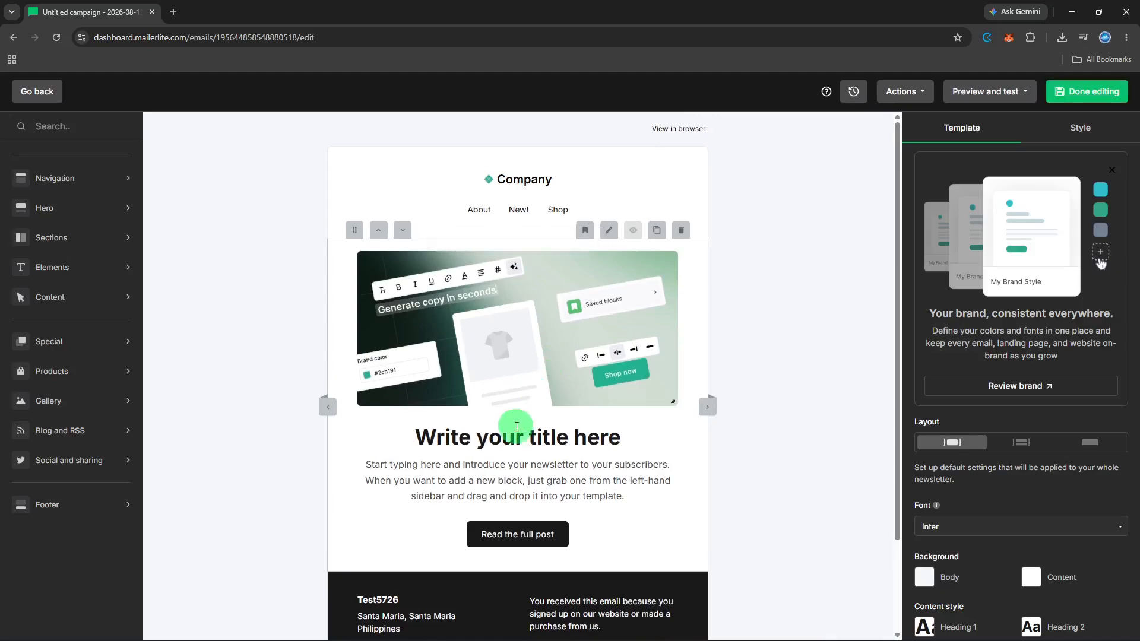
Examine the hero block's title and button style options, including the background colors for the Secondary button style.
click(510, 437)
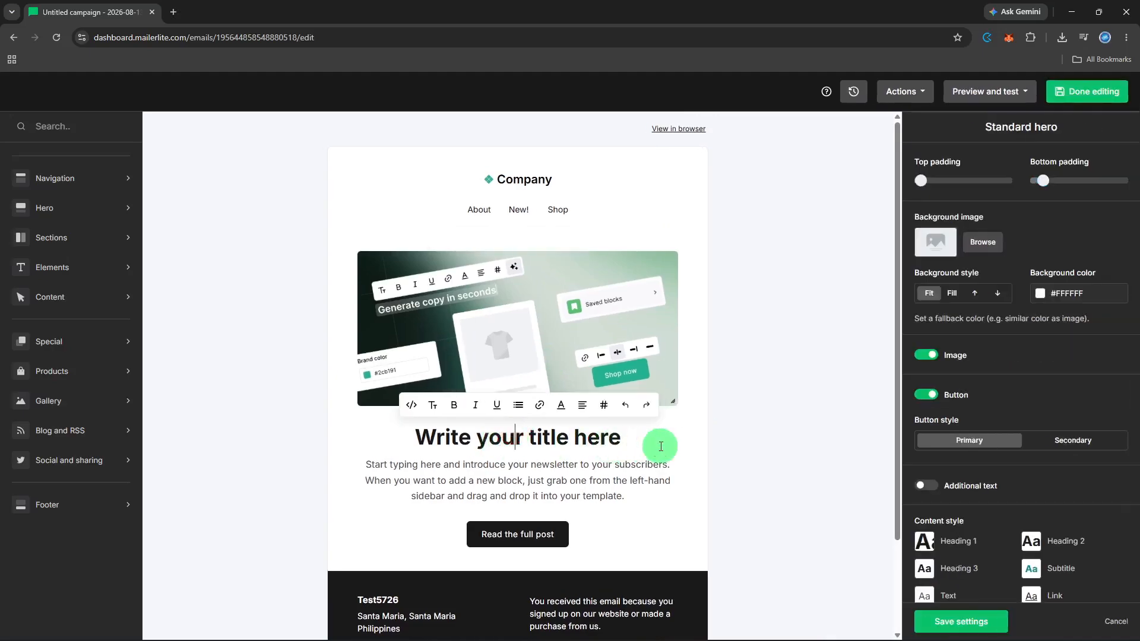
click(660, 446)
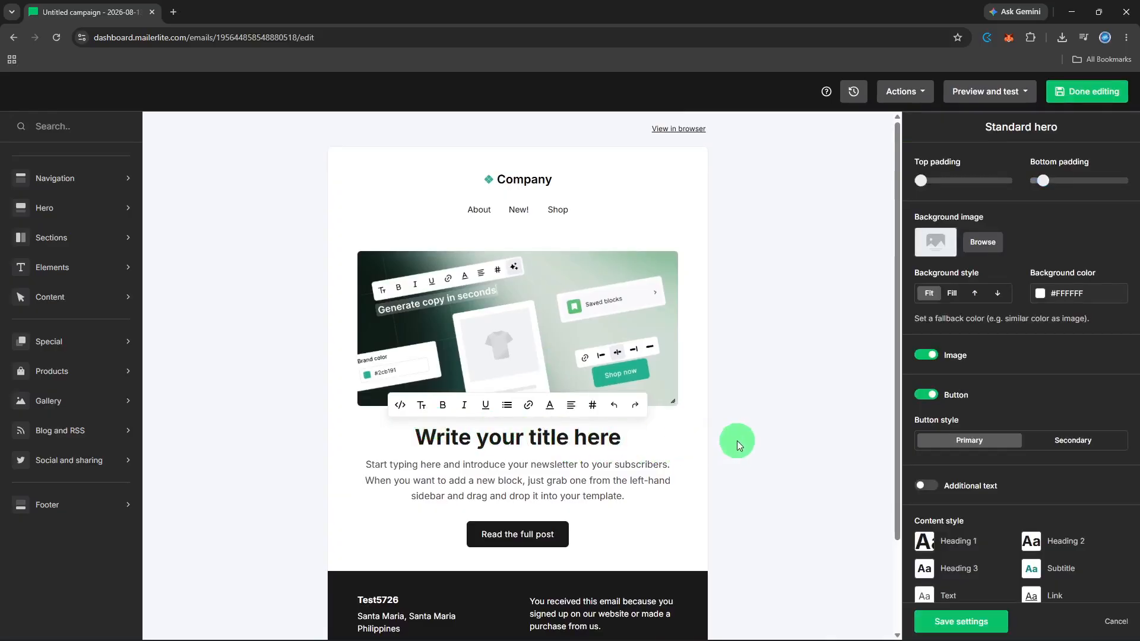
scroll(736, 442, down, 1)
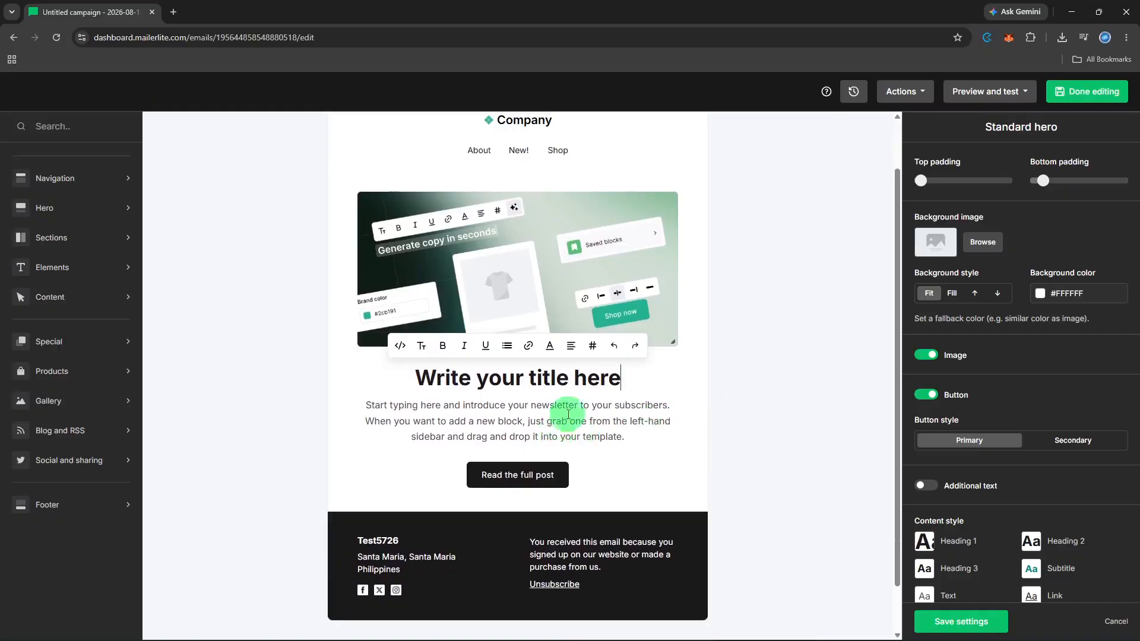
scroll(989, 333, down, 2)
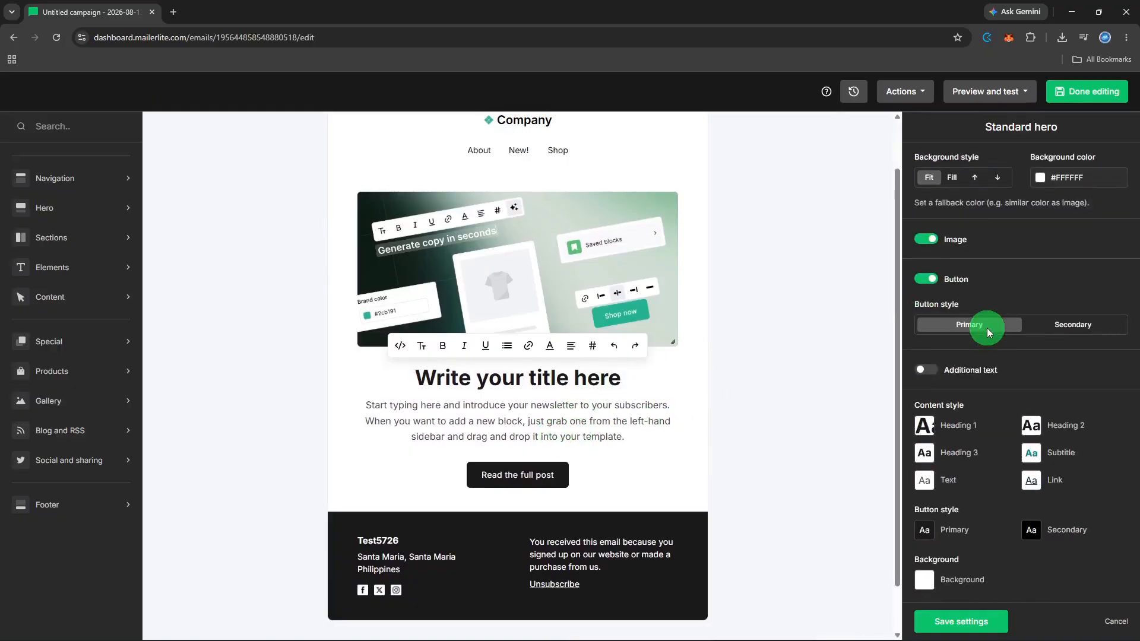
click(555, 474)
click(552, 475)
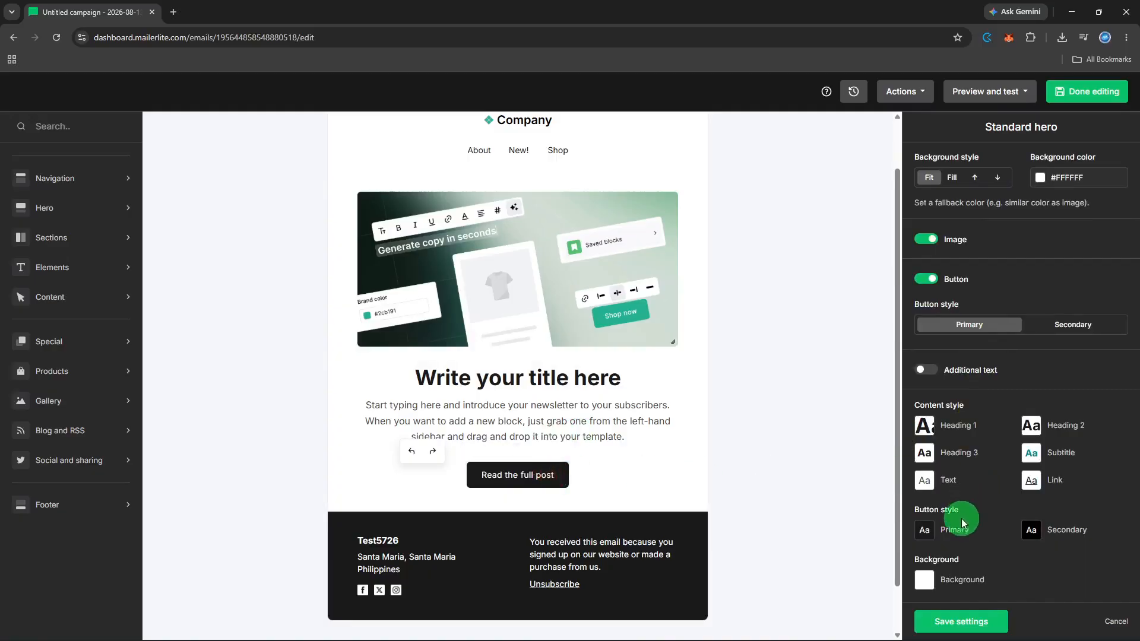
click(1041, 544)
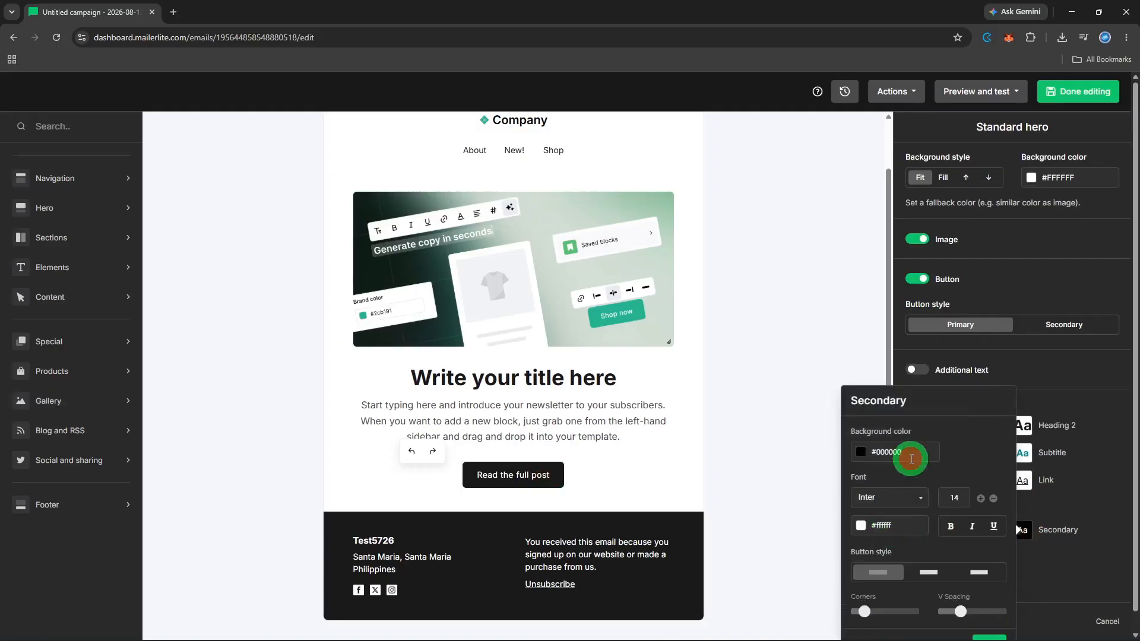
click(893, 453)
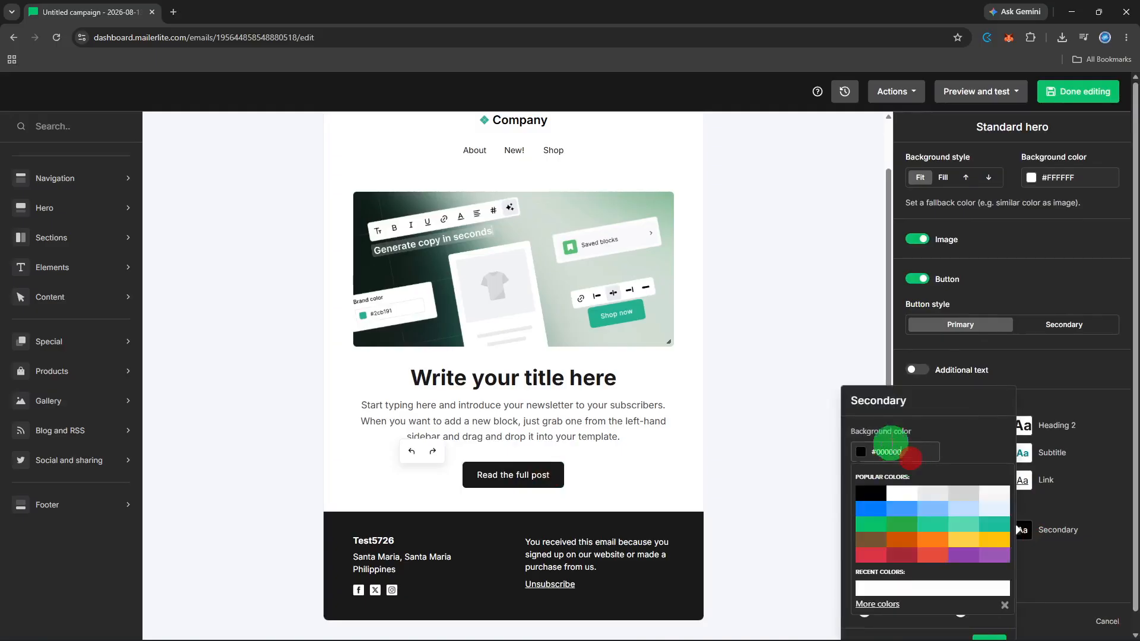
Finish editing the email without adding the missing button URLs, and name the campaign "April Campaign".
click(1075, 91)
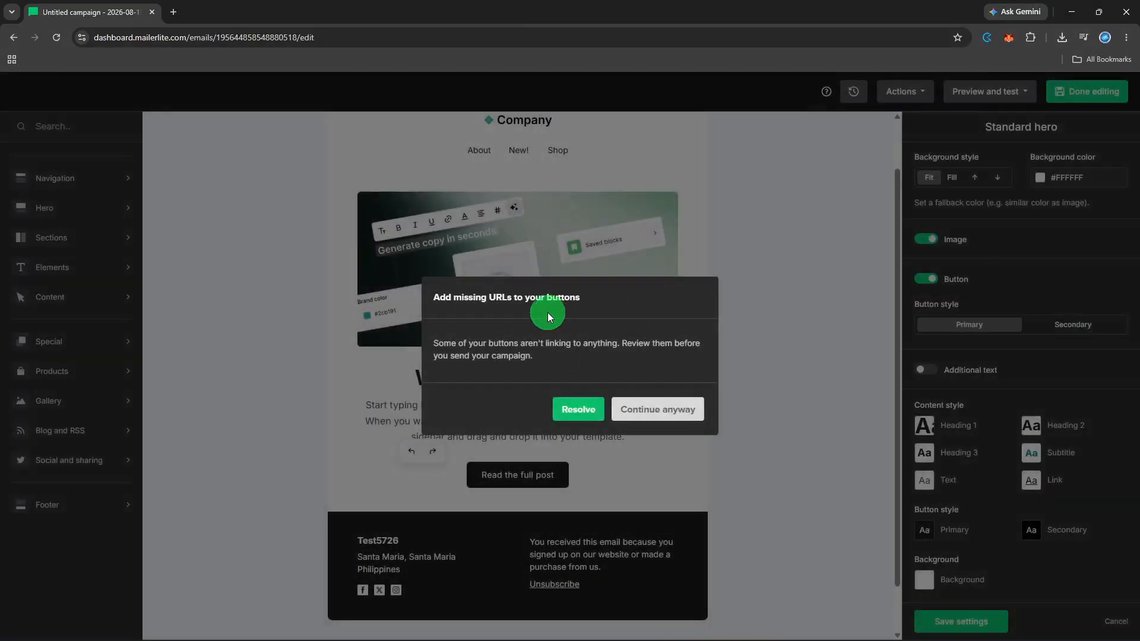
click(639, 408)
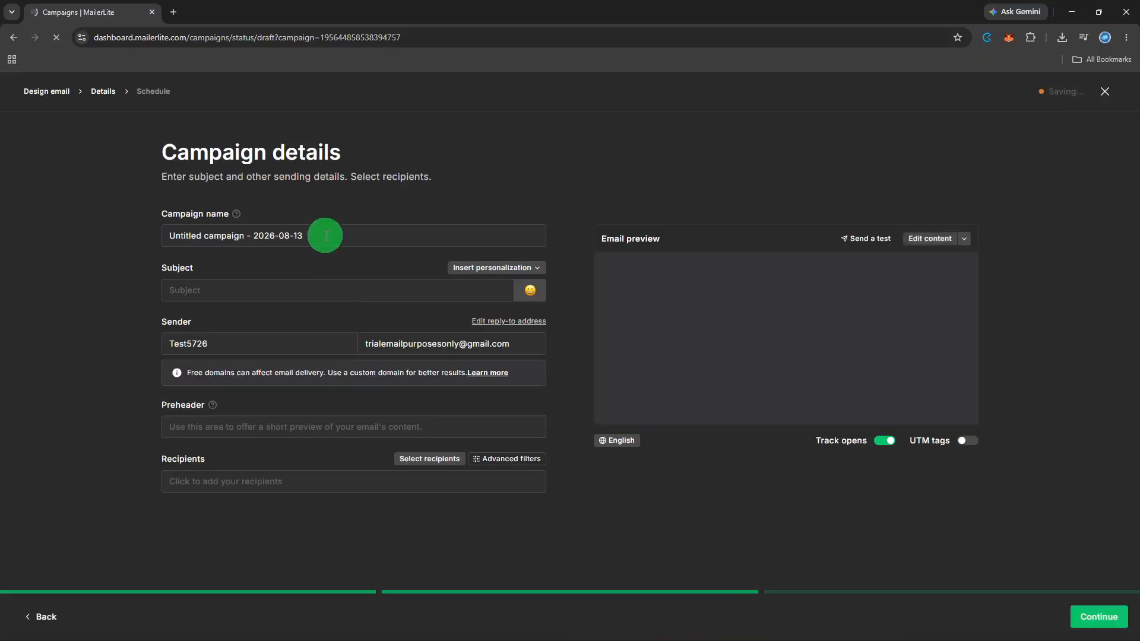
click(326, 236)
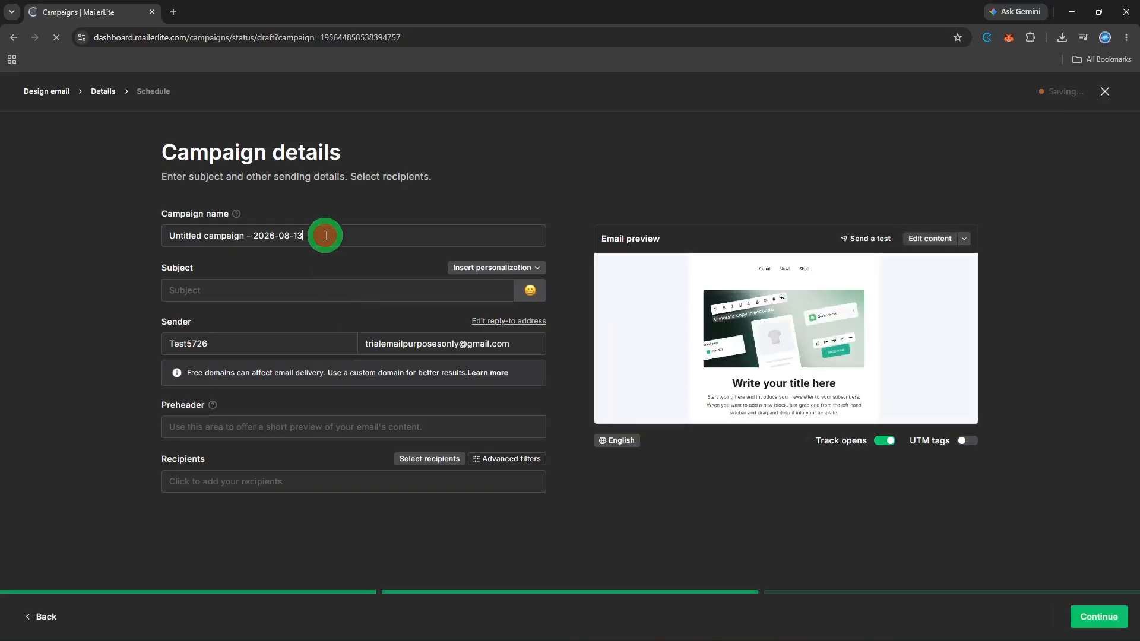
key(ctrl+a)
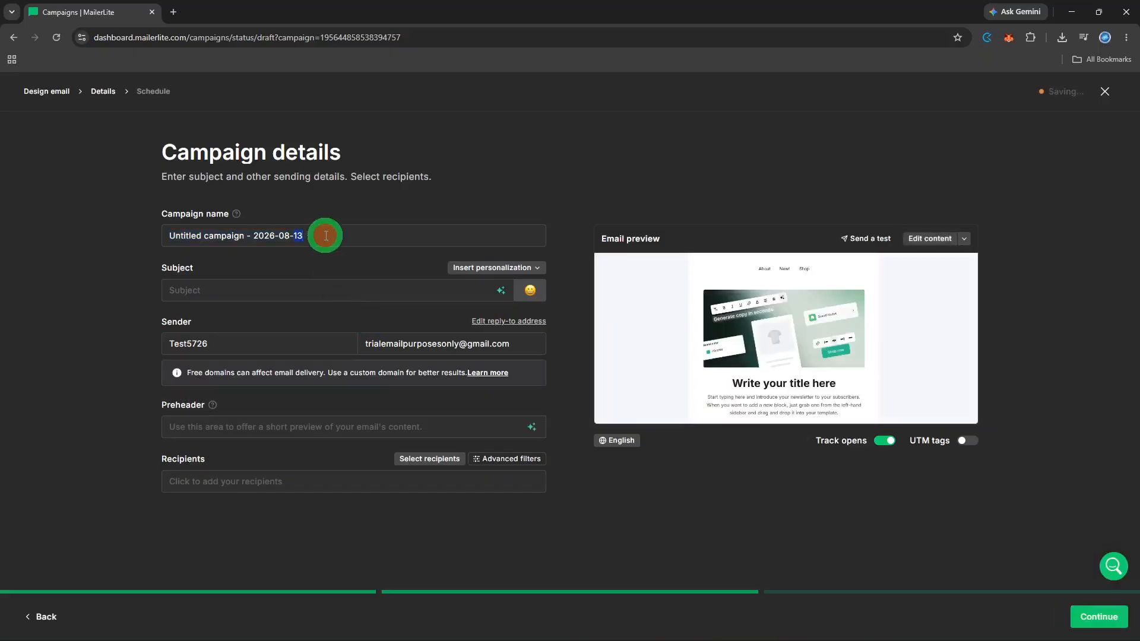
key(BackSpace)
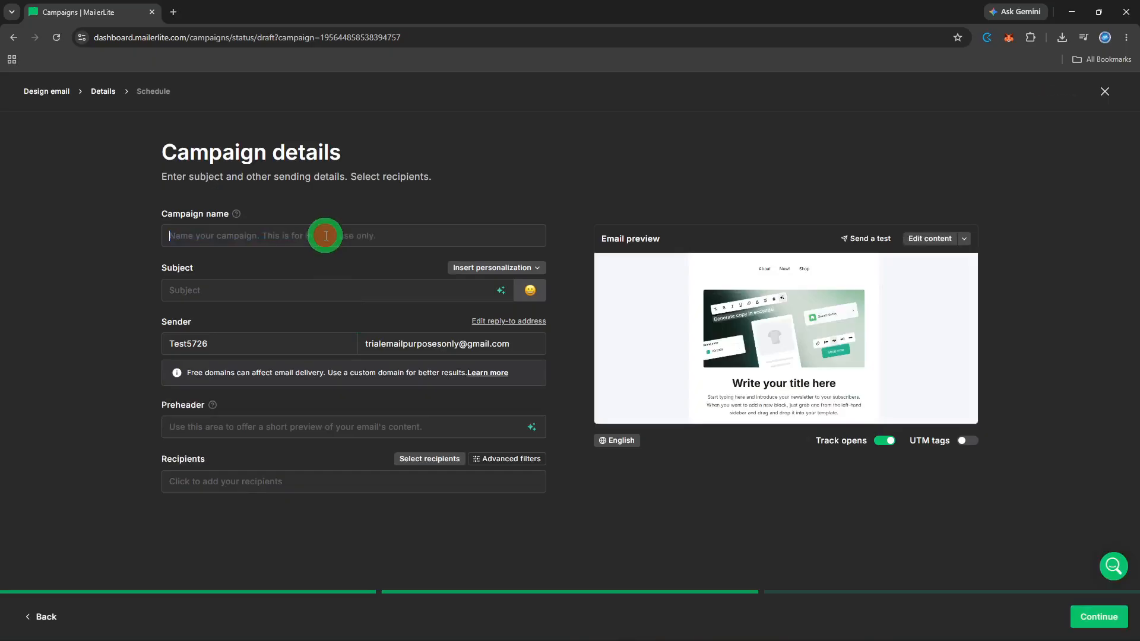
text(Apri)
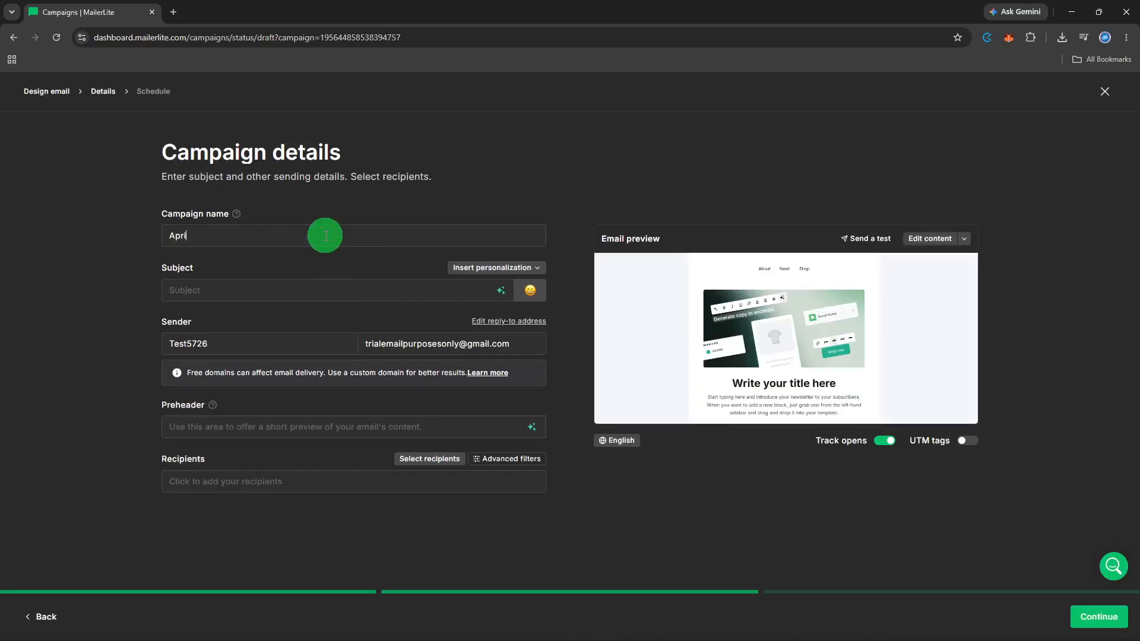
text(l Campaign)
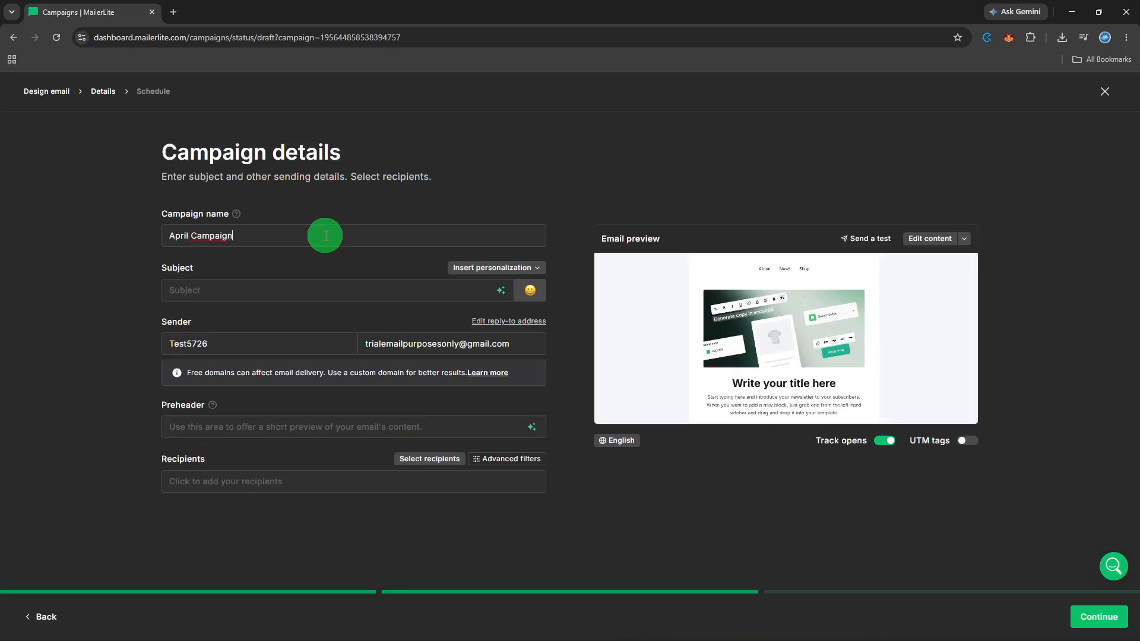
Accept the suggested subject "New arrivals just landed!" and the suggested preheader "Discover what's fresh and exciting.".
click(295, 285)
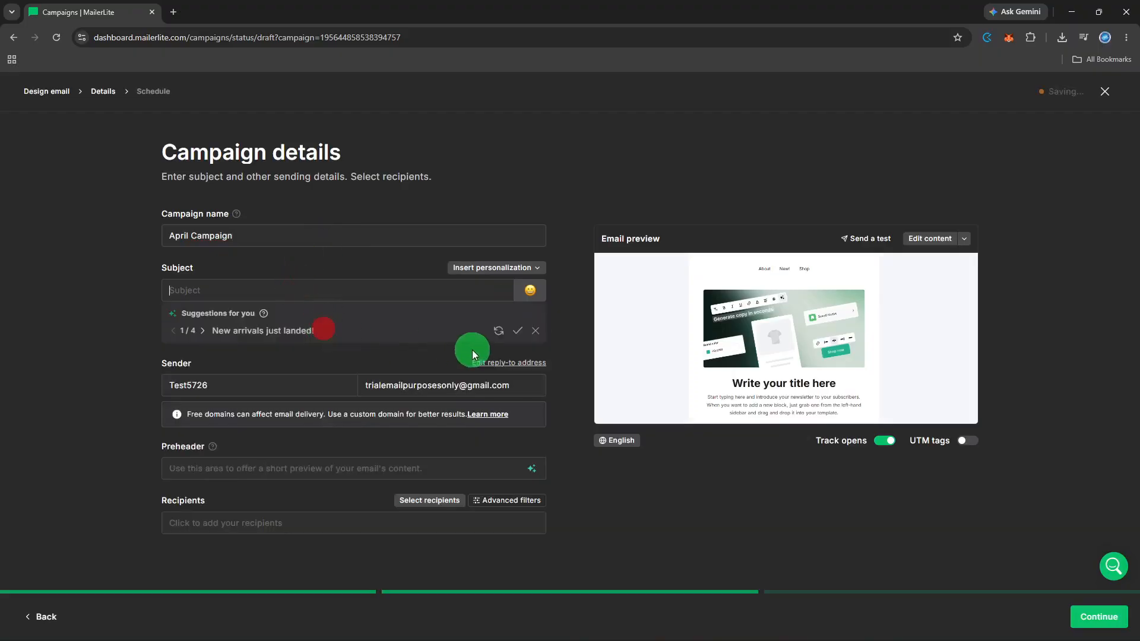
click(518, 331)
click(338, 425)
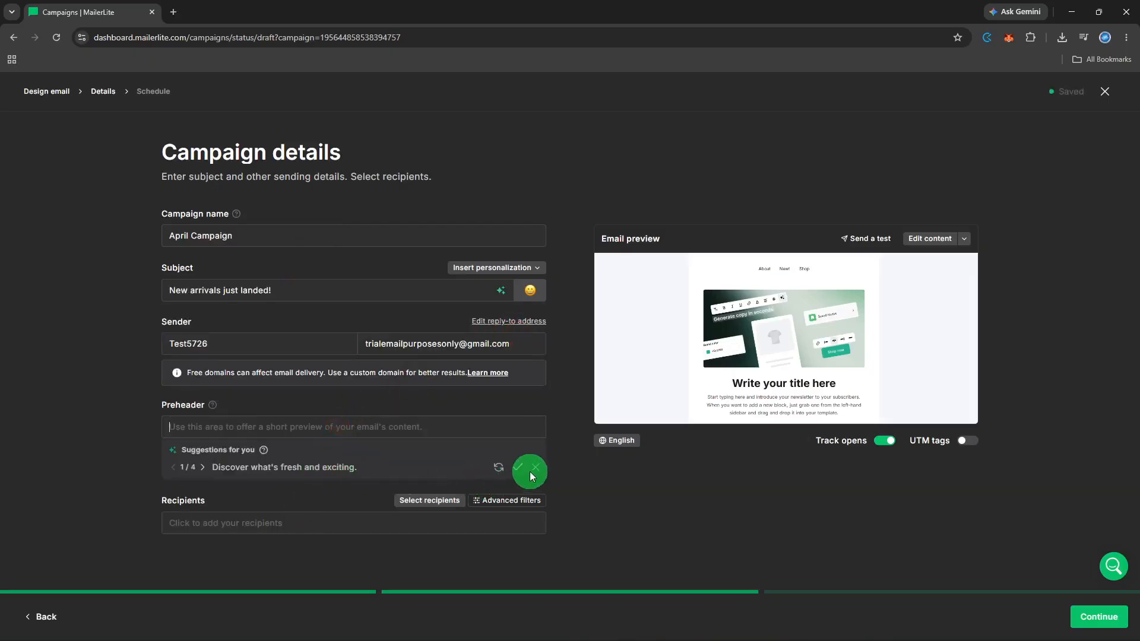
click(510, 472)
Select all active subscribers as the campaign's recipients and check the available advanced filters.
click(479, 475)
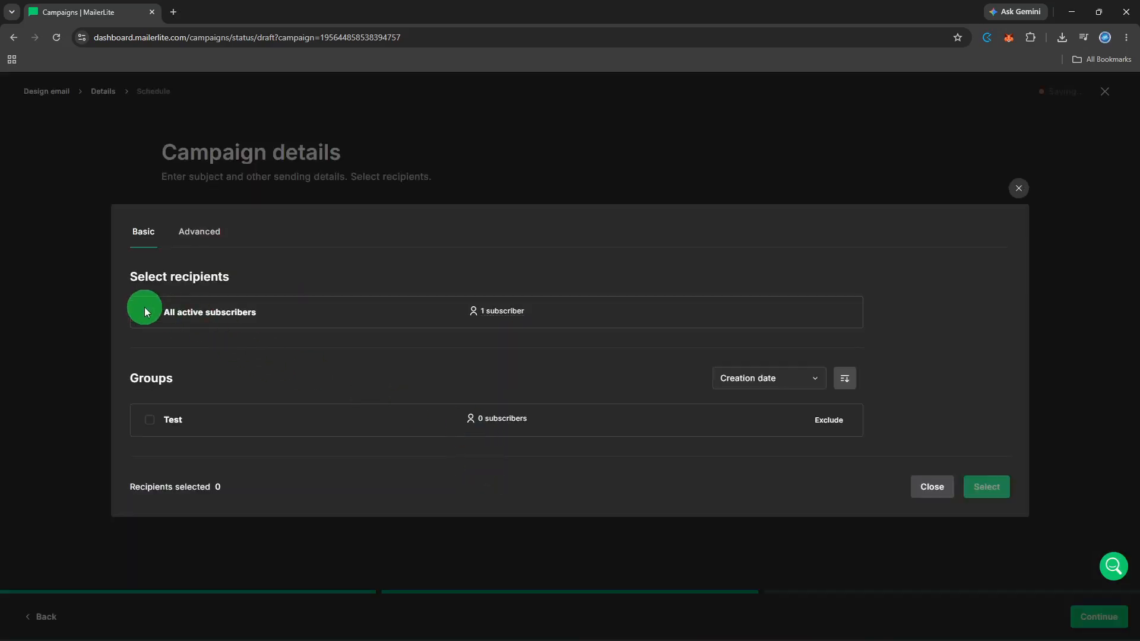
click(144, 313)
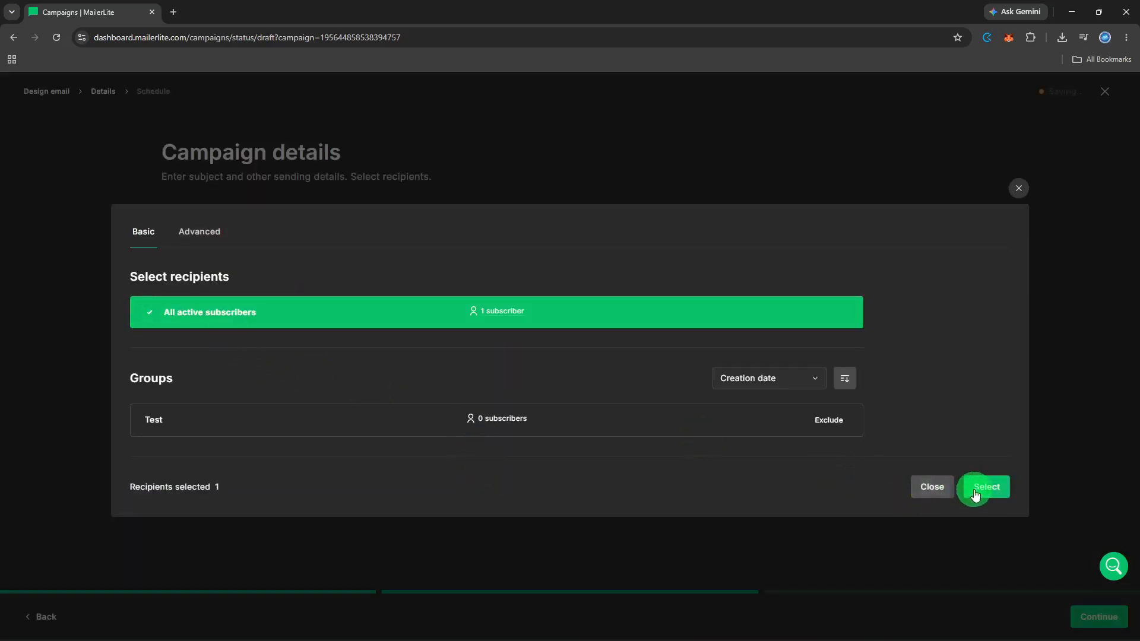
click(975, 493)
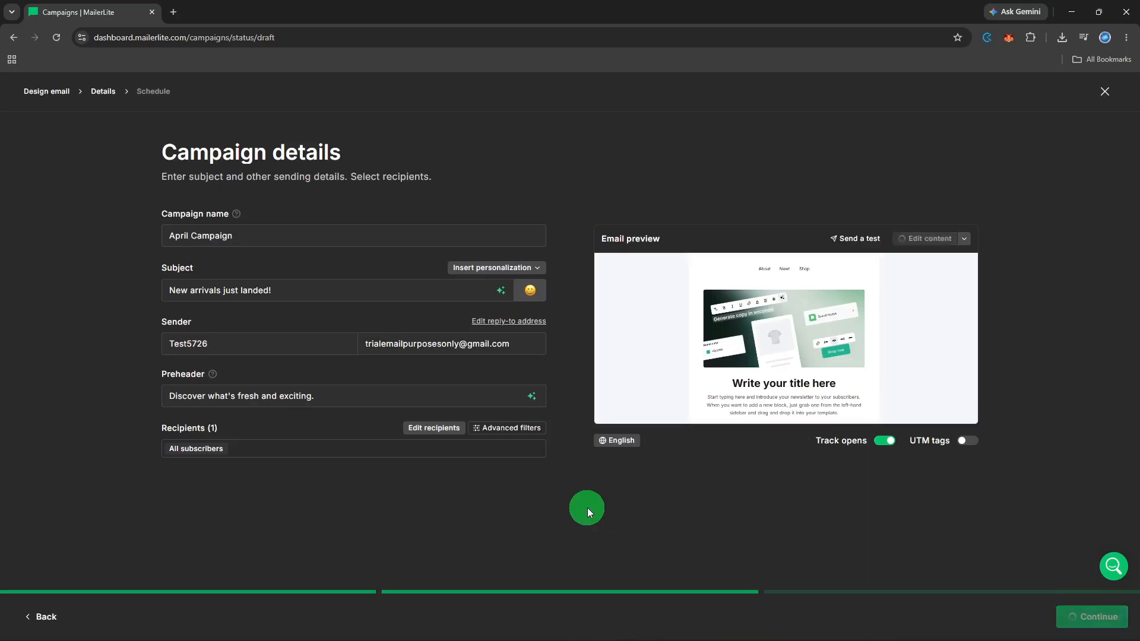
click(515, 458)
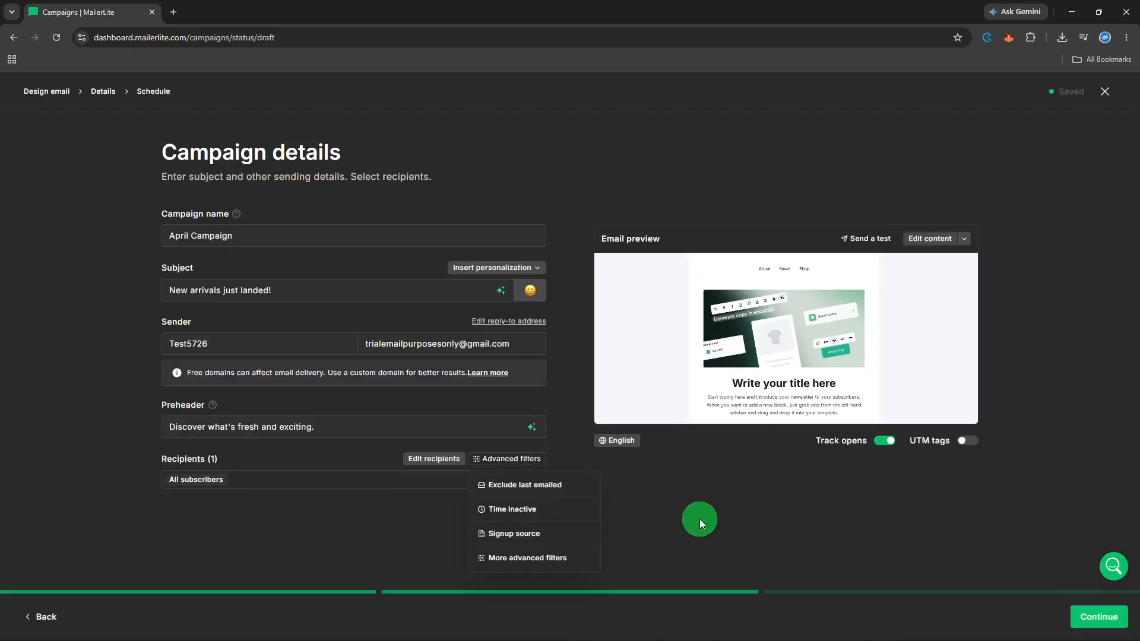
click(647, 537)
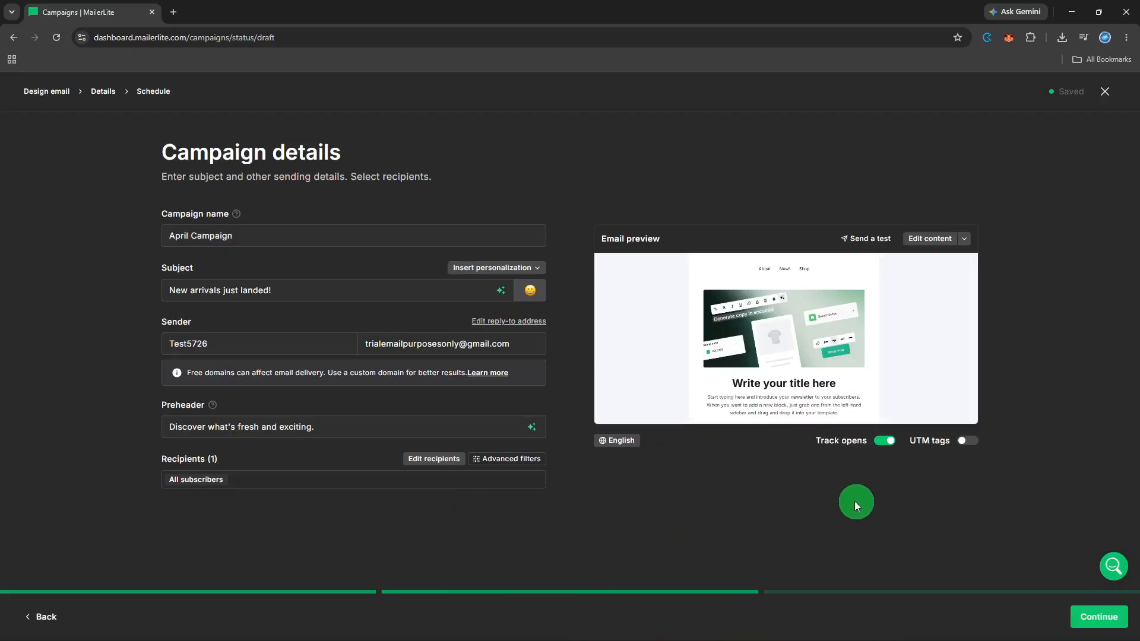
Finish the campaign details and send a test email of the campaign to the prefilled email address.
click(1095, 615)
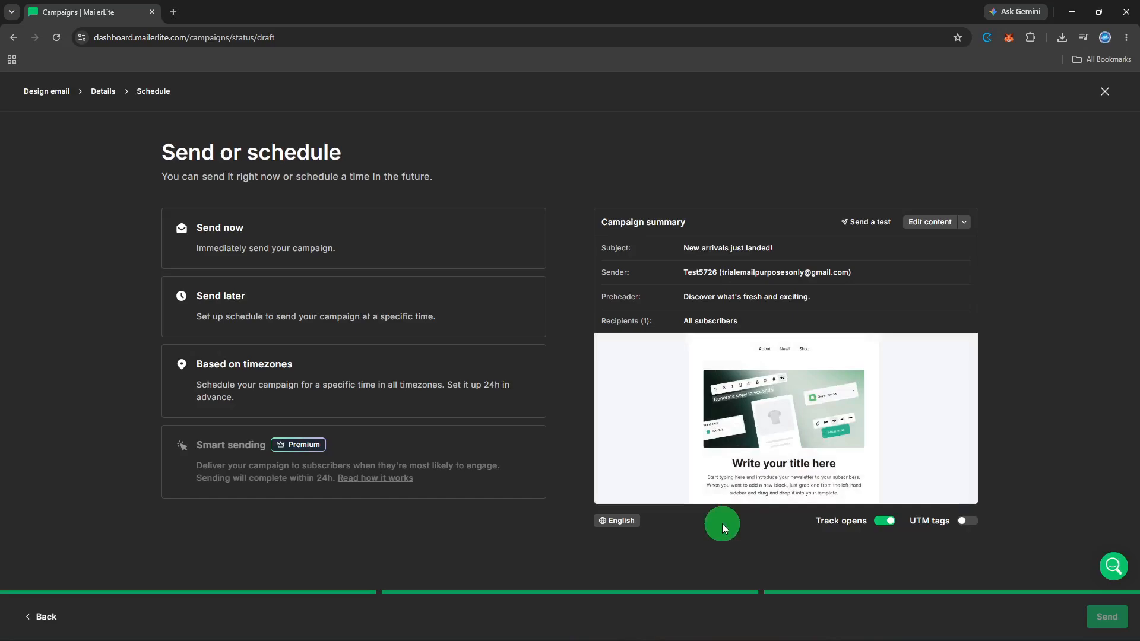
click(873, 223)
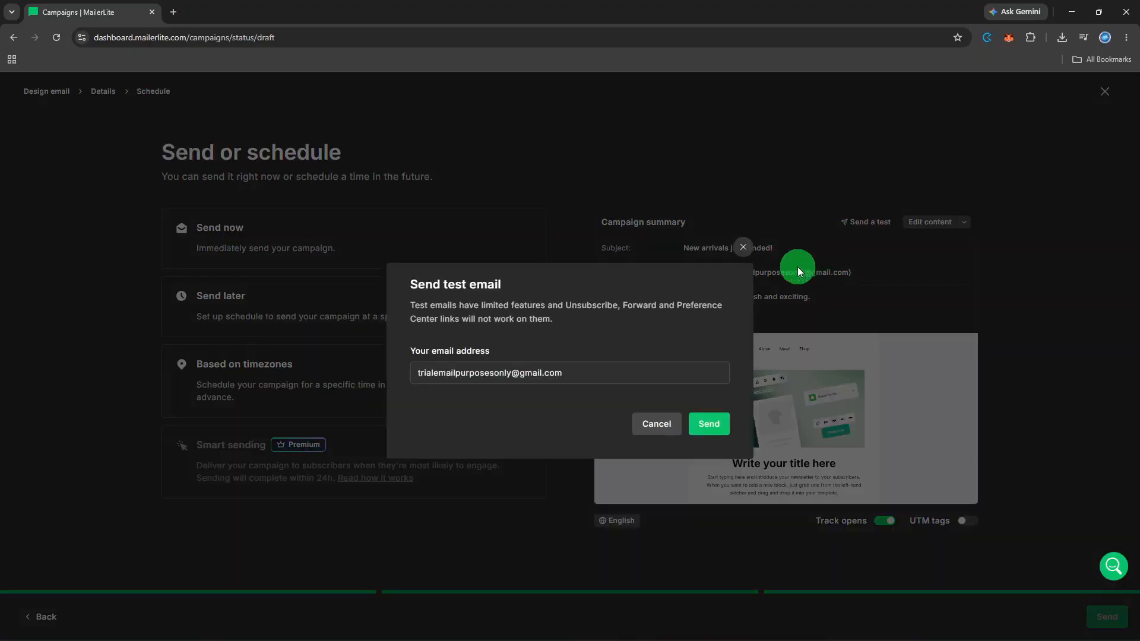
click(708, 441)
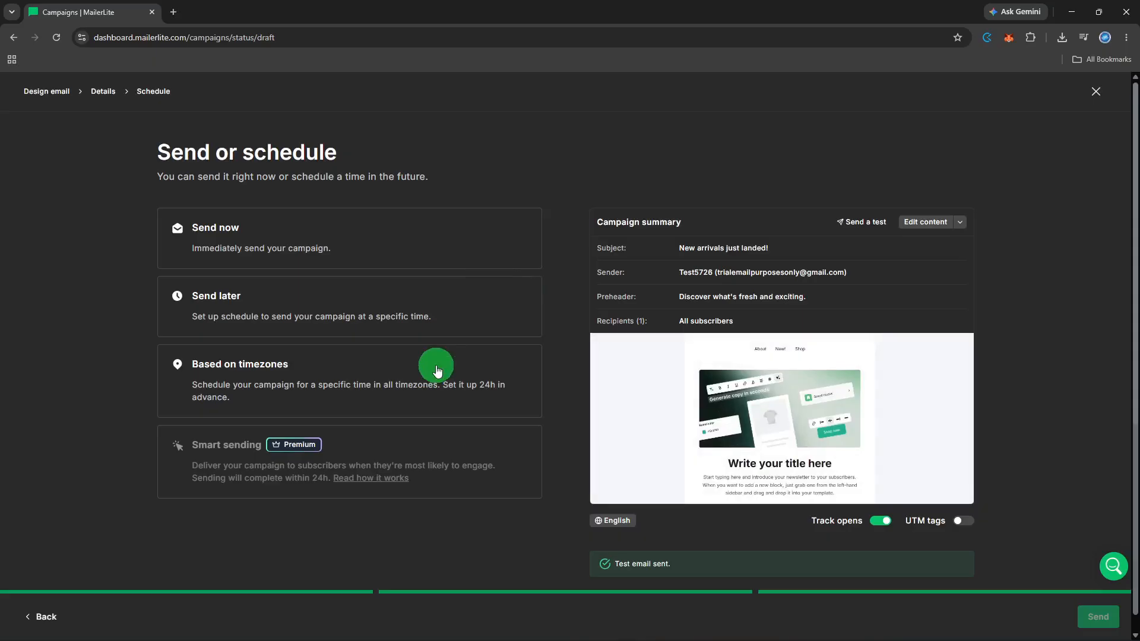
Choose immediate sending for April Campaign and send it to all subscribers.
click(443, 251)
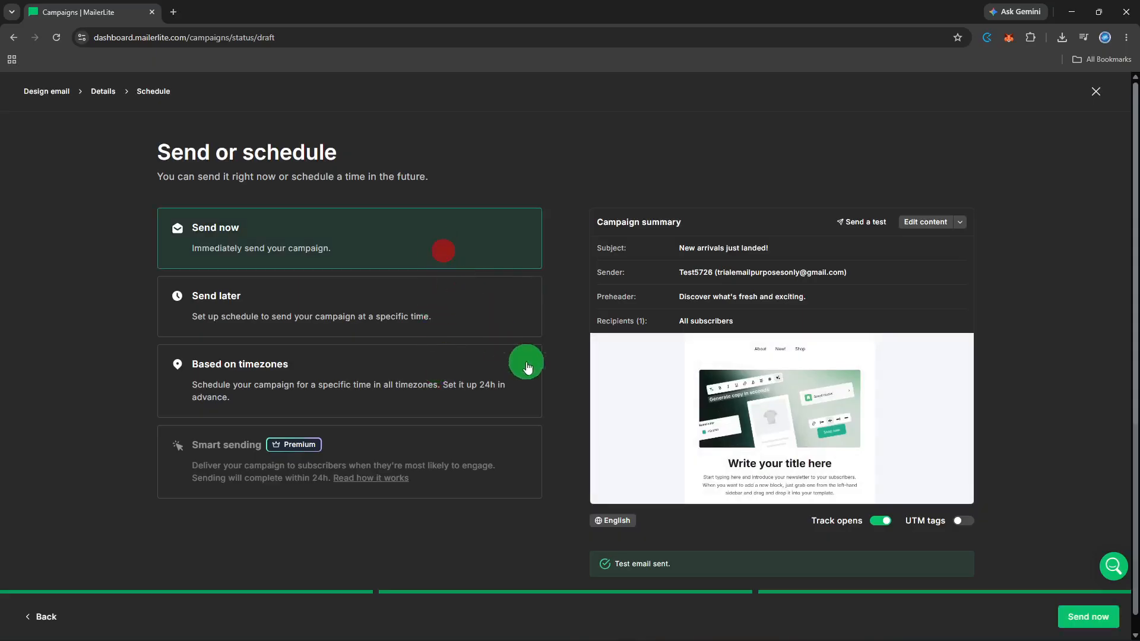
click(1091, 618)
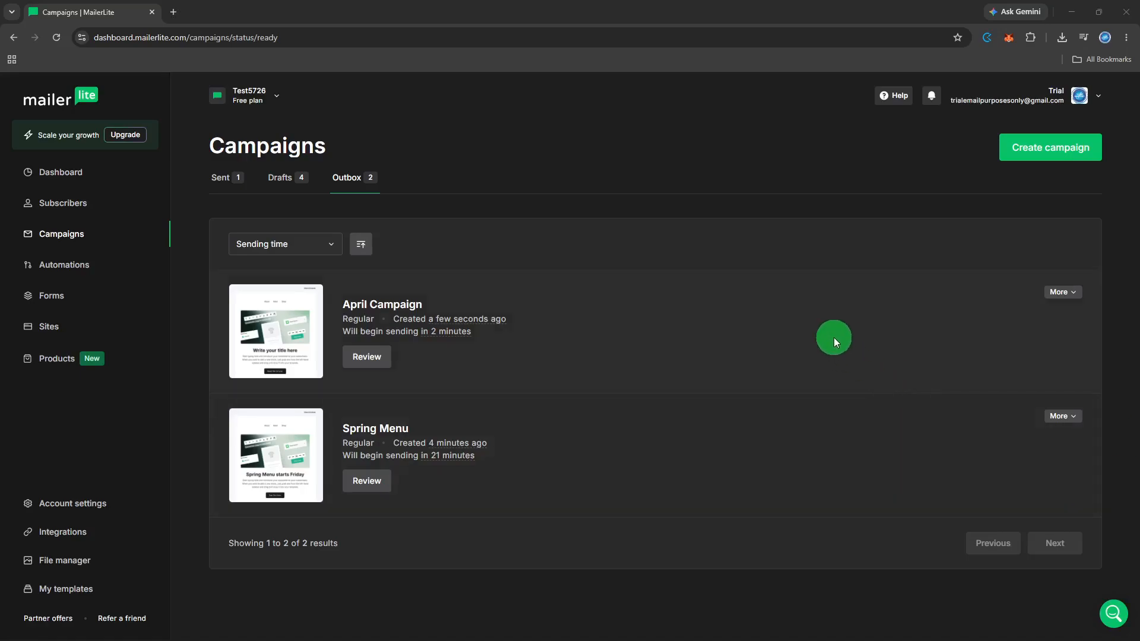
Check the additional actions available for the April Campaign and Spring Menu campaigns in the outbox.
click(1063, 292)
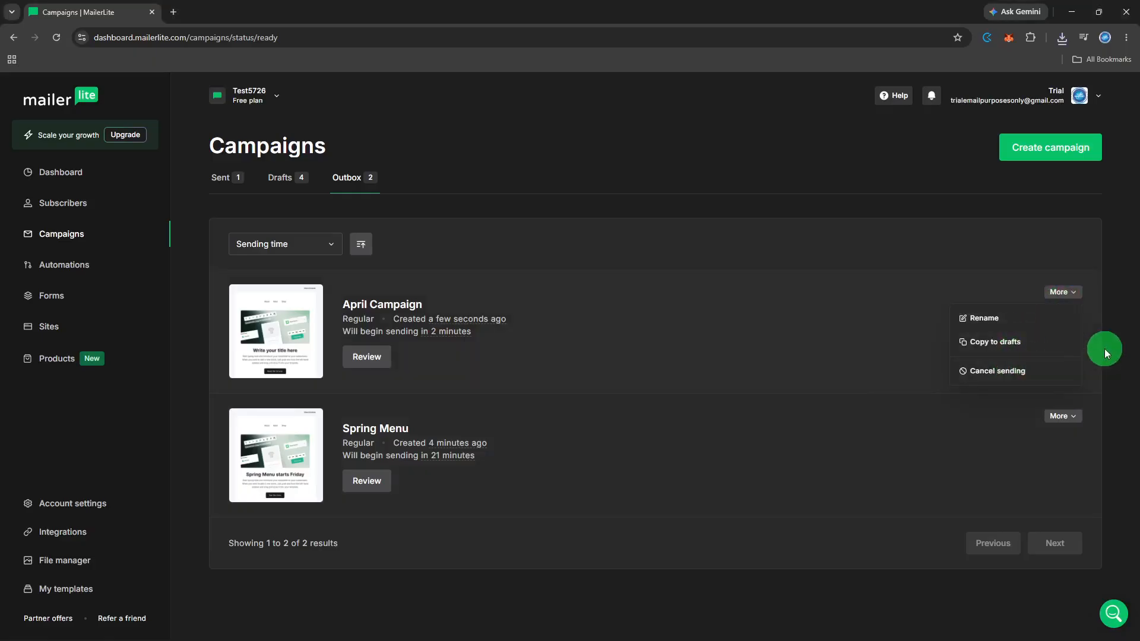
click(1122, 341)
click(1075, 423)
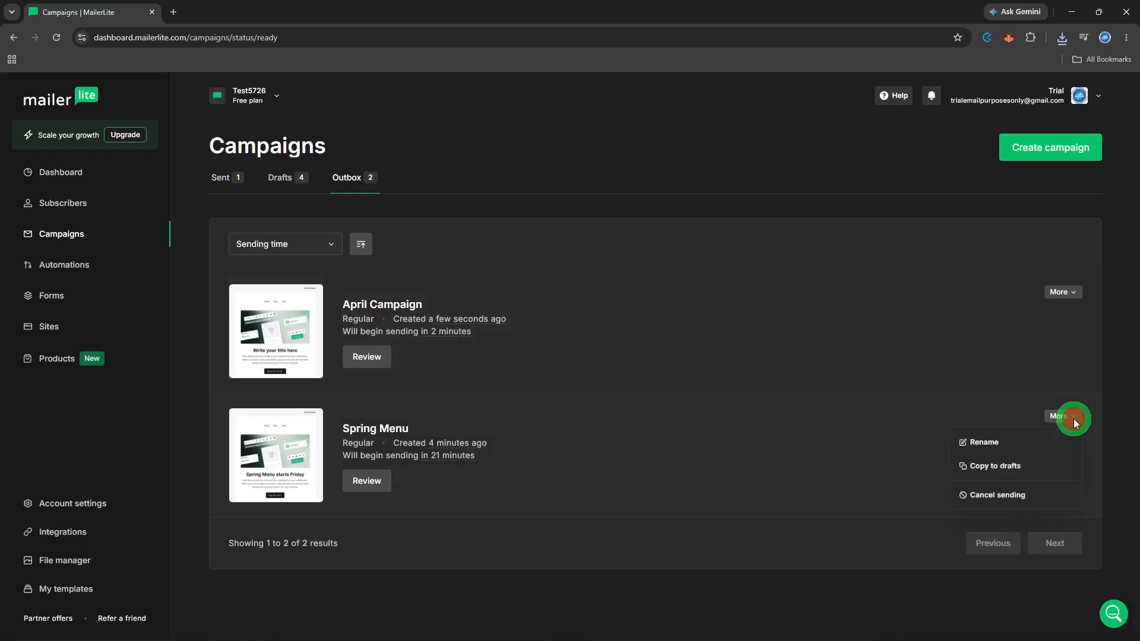
click(1124, 399)
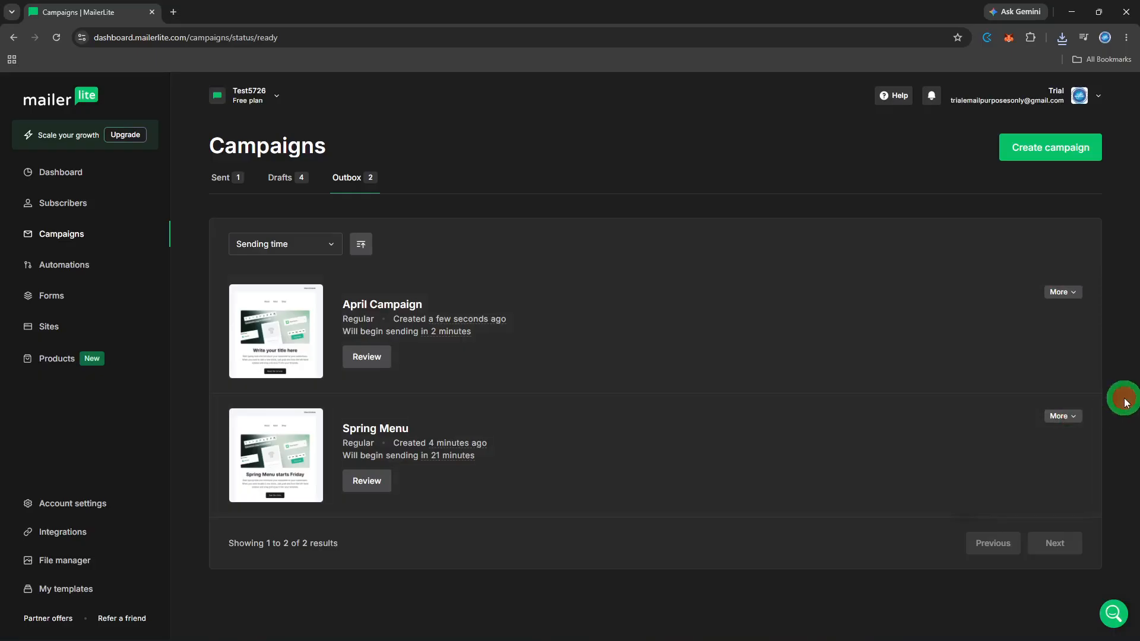